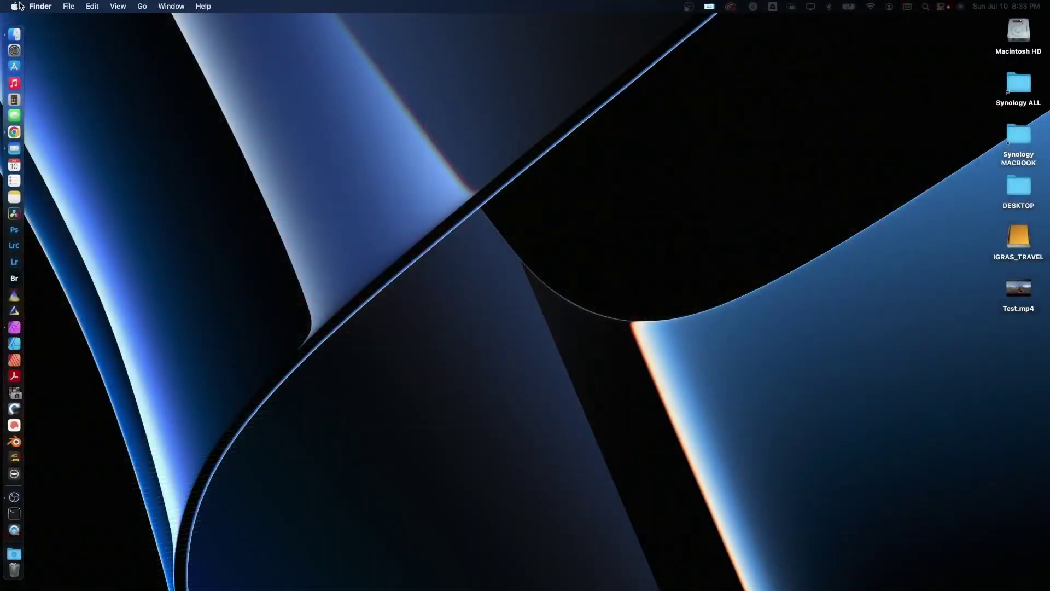
- Check this Mac's details in About This Mac, then close that window
left_click(14, 6)
left_click(44, 22)
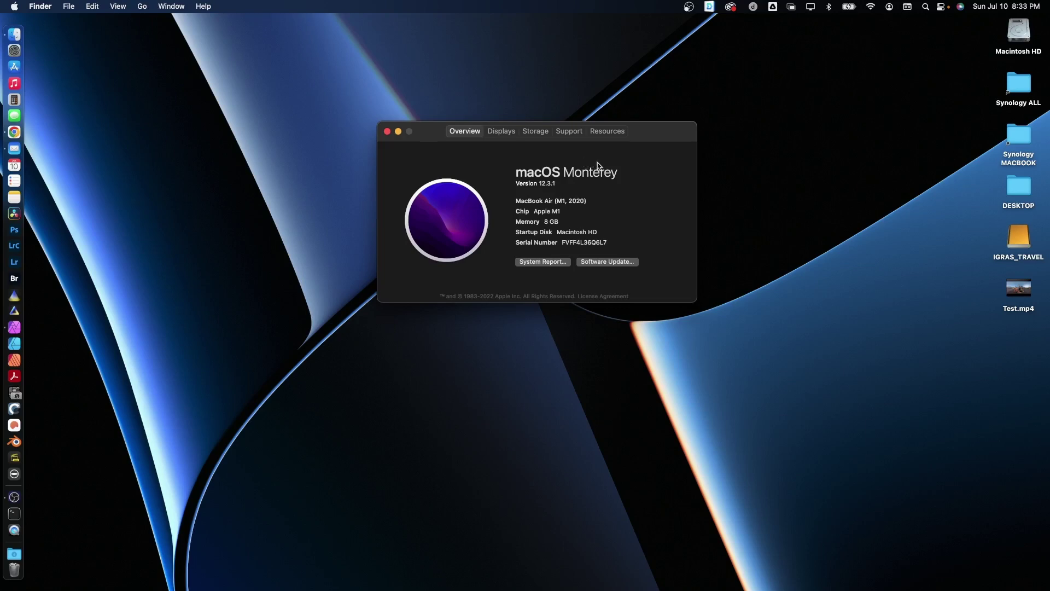
left_click(387, 132)
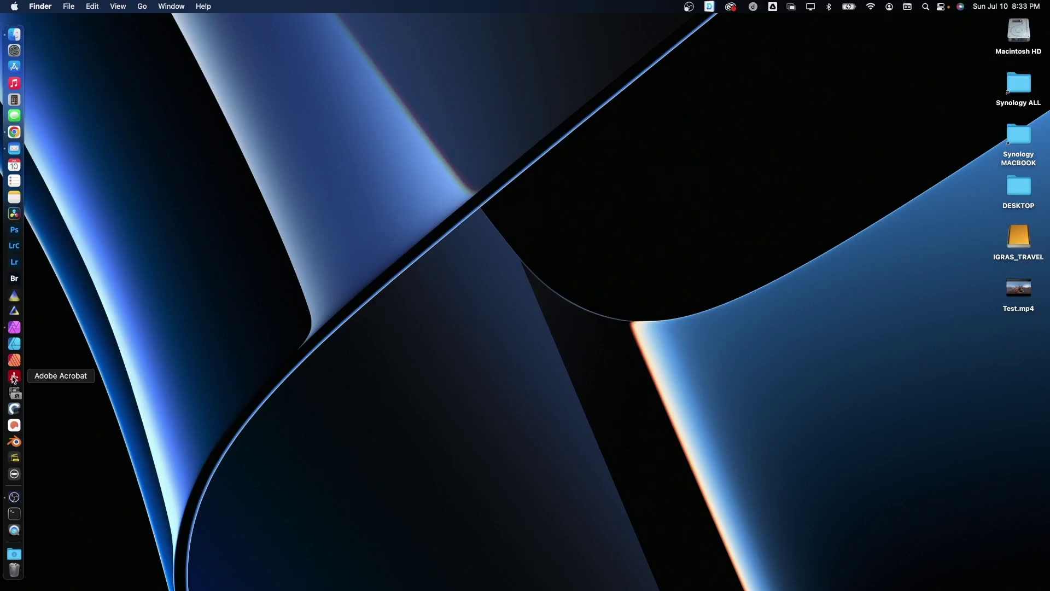
- Return to the google/spatial-media v2.1 release page in Chrome and scroll to its Assets section
left_click(14, 132)
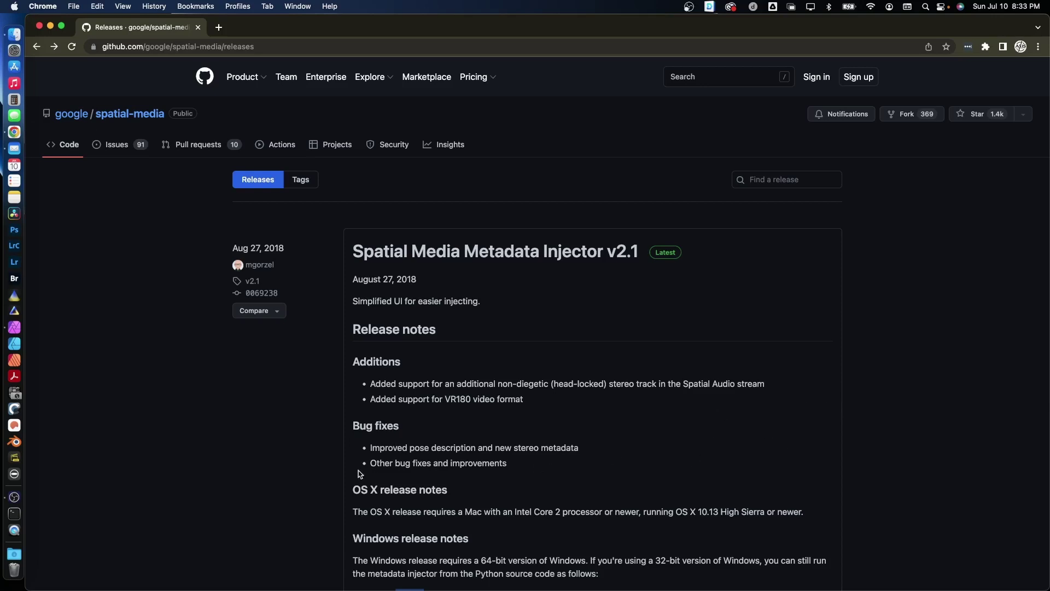
scroll(358, 470, "down", 8)
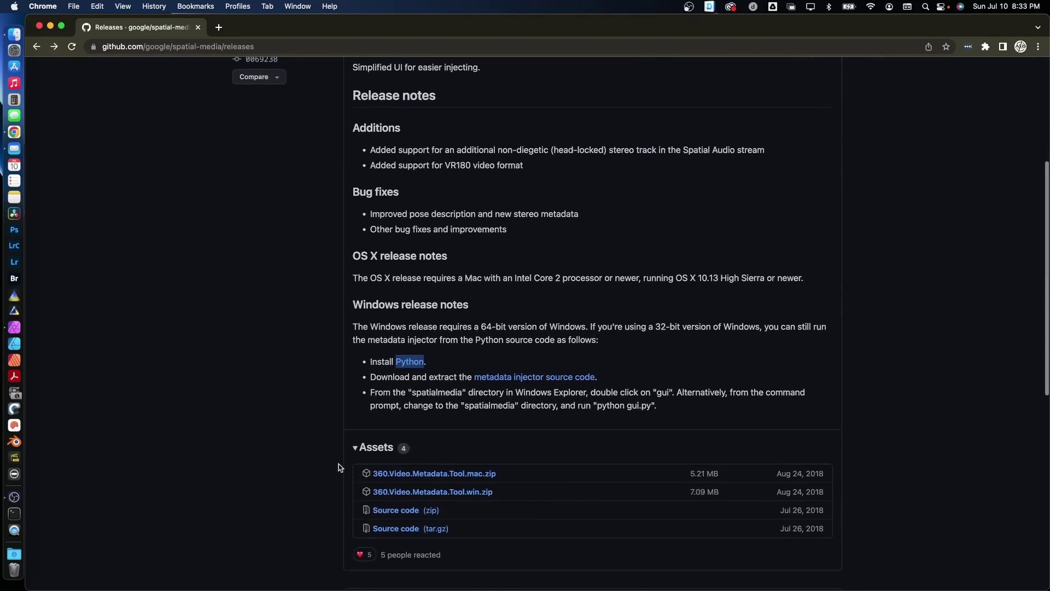
left_click(275, 449)
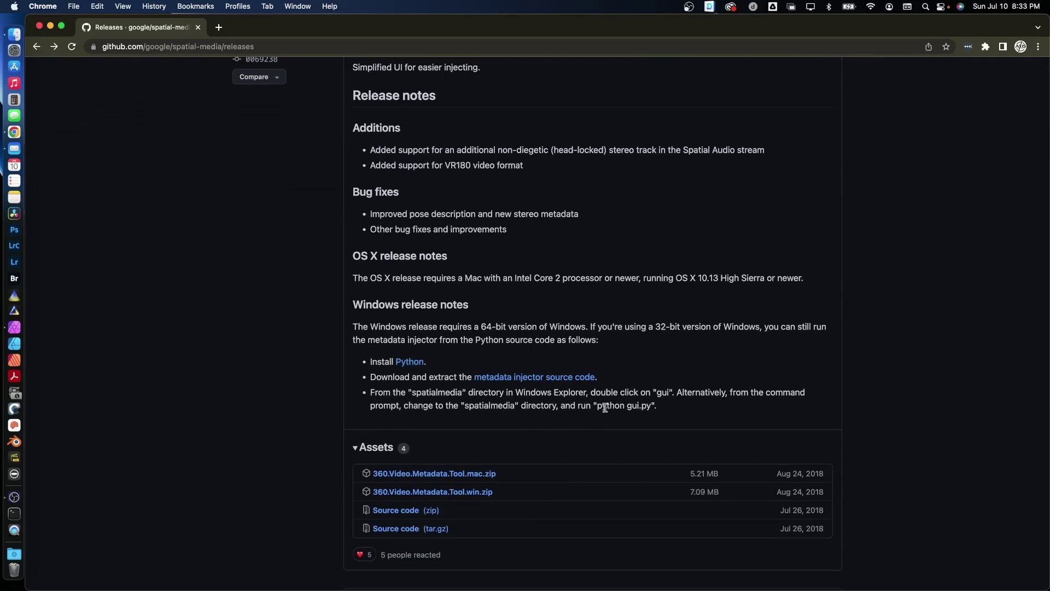
right_click(407, 364)
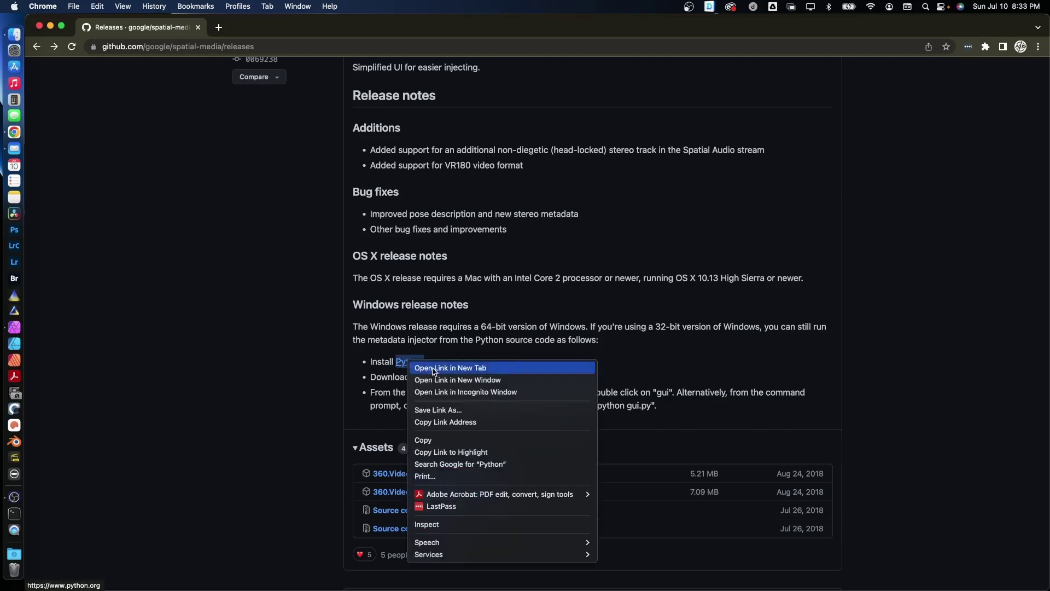
- Briefly open python.org in a new tab, close it, and download the Source code (zip) asset
left_click(450, 367)
left_click(257, 26)
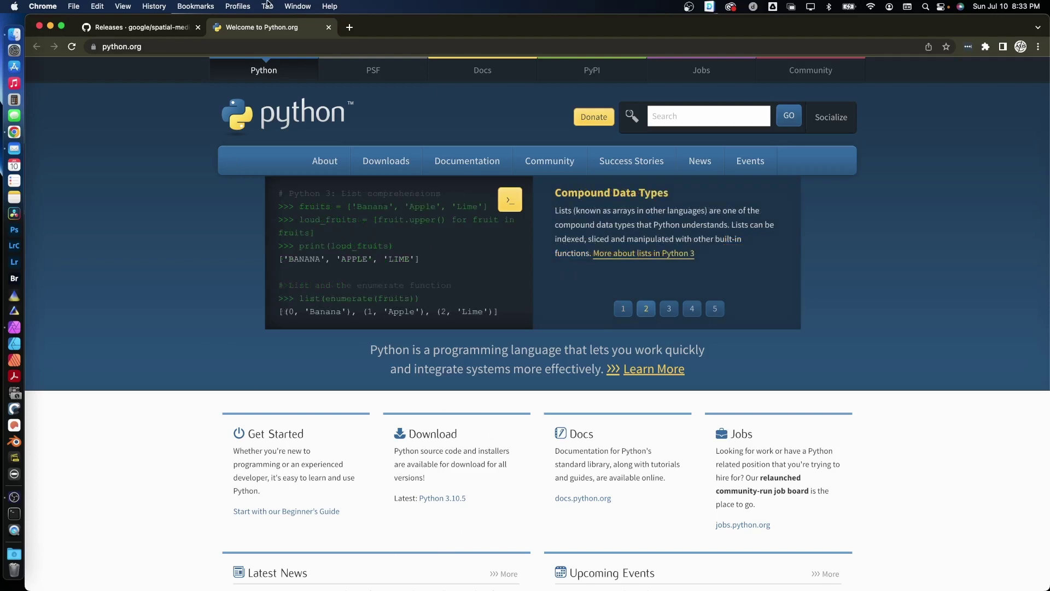
left_click(329, 27)
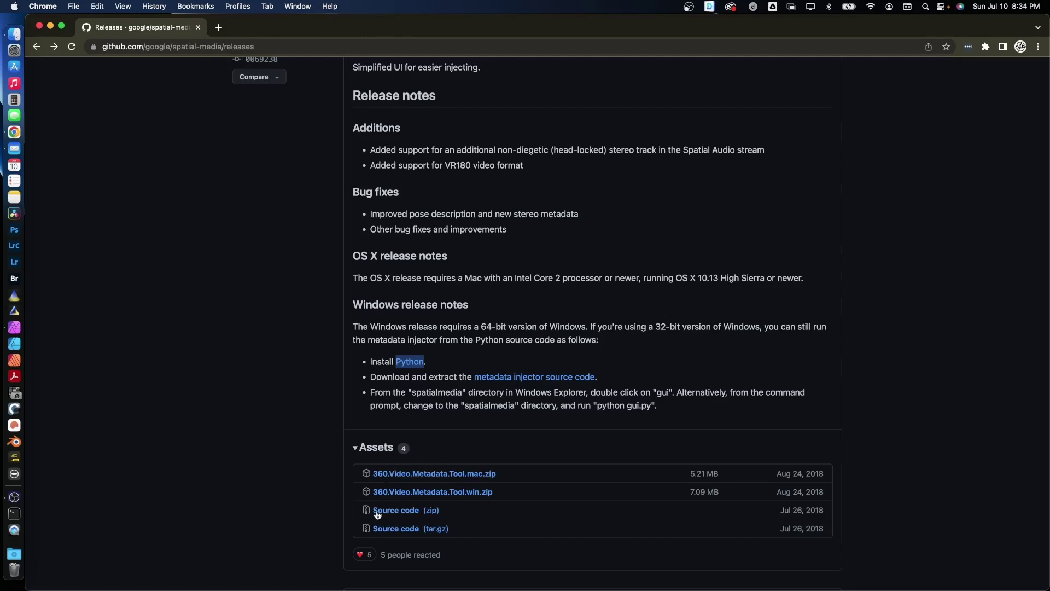
left_click(396, 511)
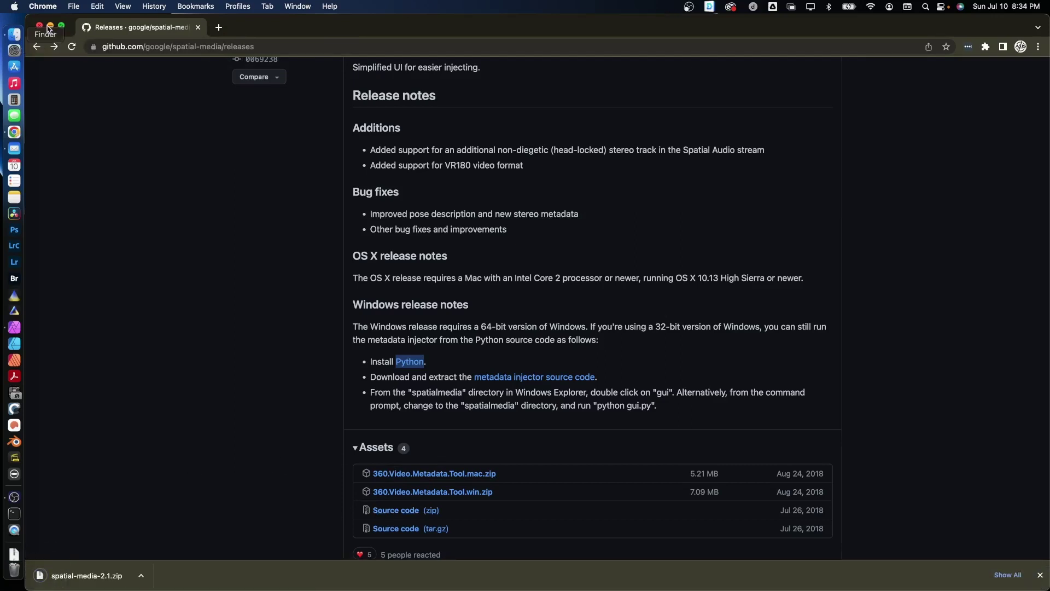
key("super+h")
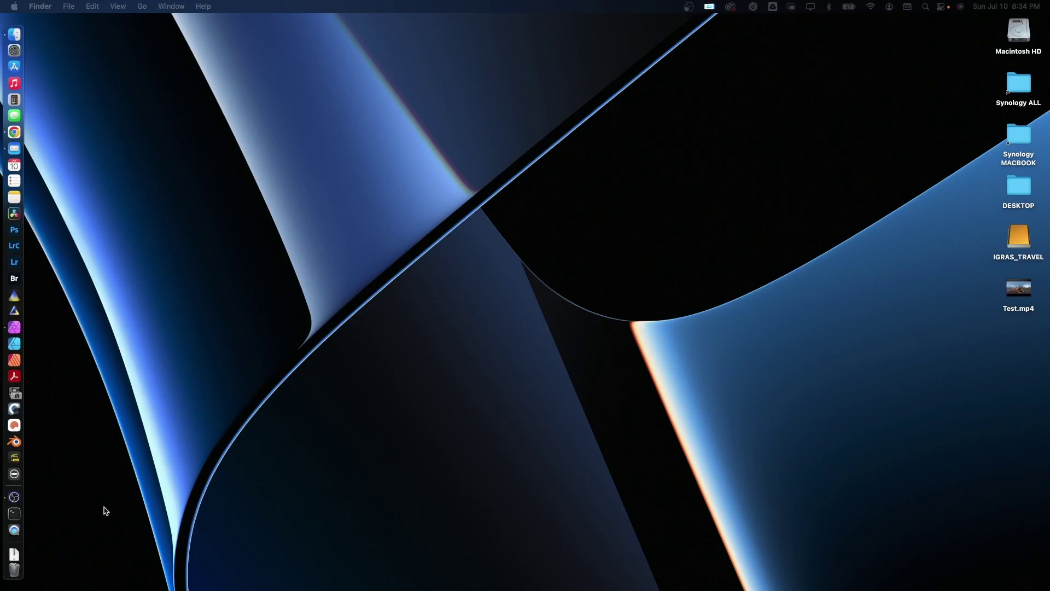
- Move spatial-media-2.1.zip from Downloads onto the desktop and extract it
left_click(12, 556)
left_click_drag(72, 520, 382, 236)
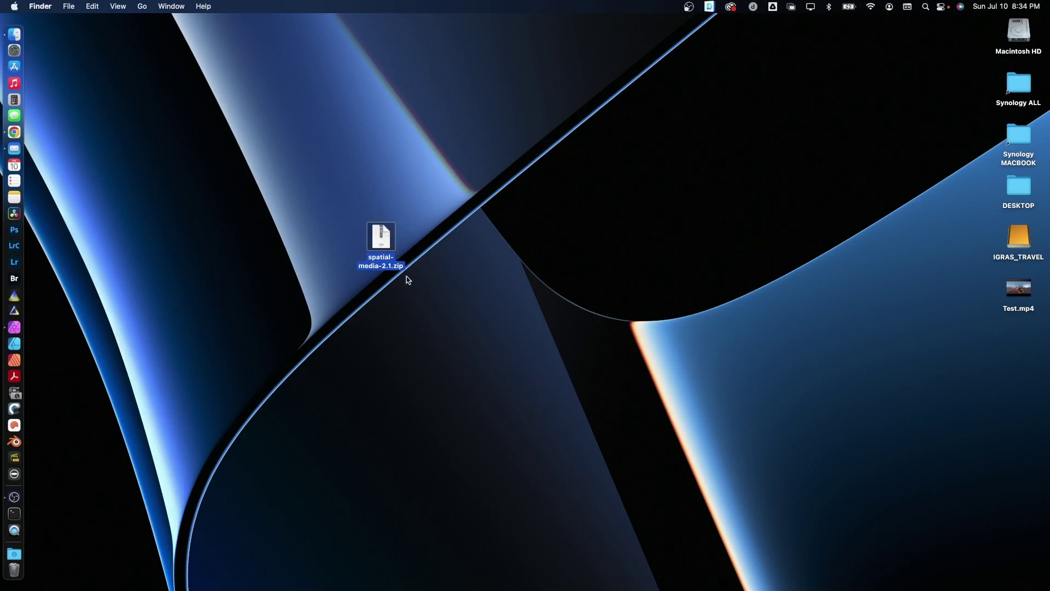
double_click(389, 238)
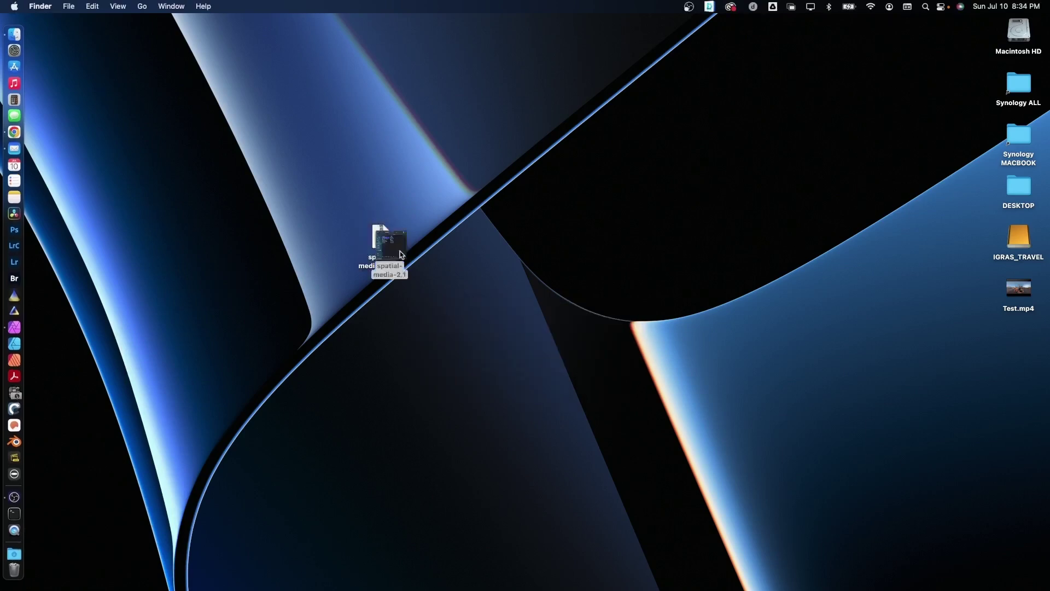
- Browse into spatial-media-2.1 > spatialmedia and open gui.py in IDLE
left_click_drag(517, 102, 550, 222)
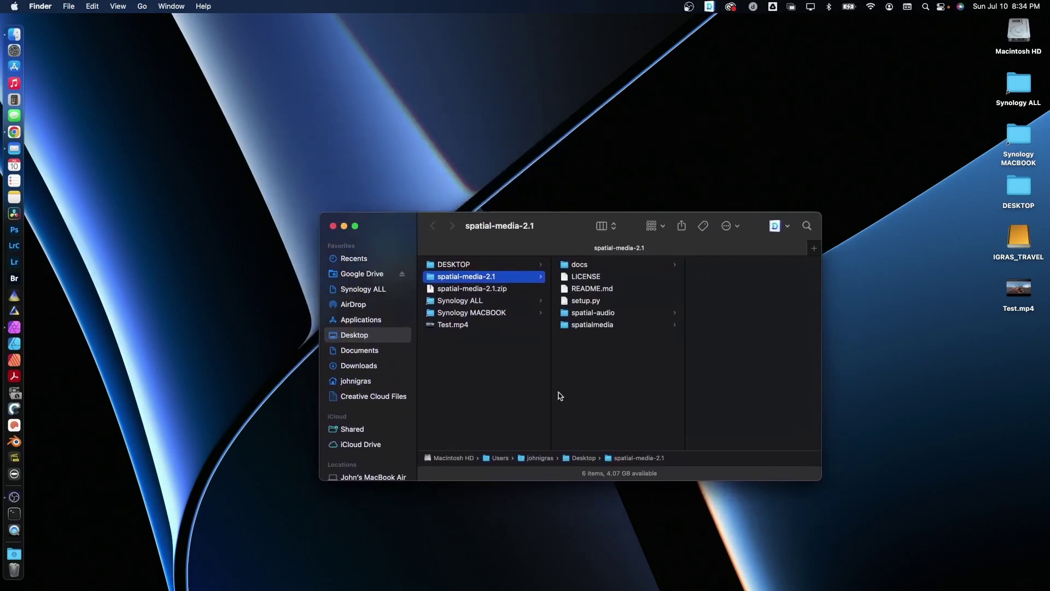
left_click(607, 324)
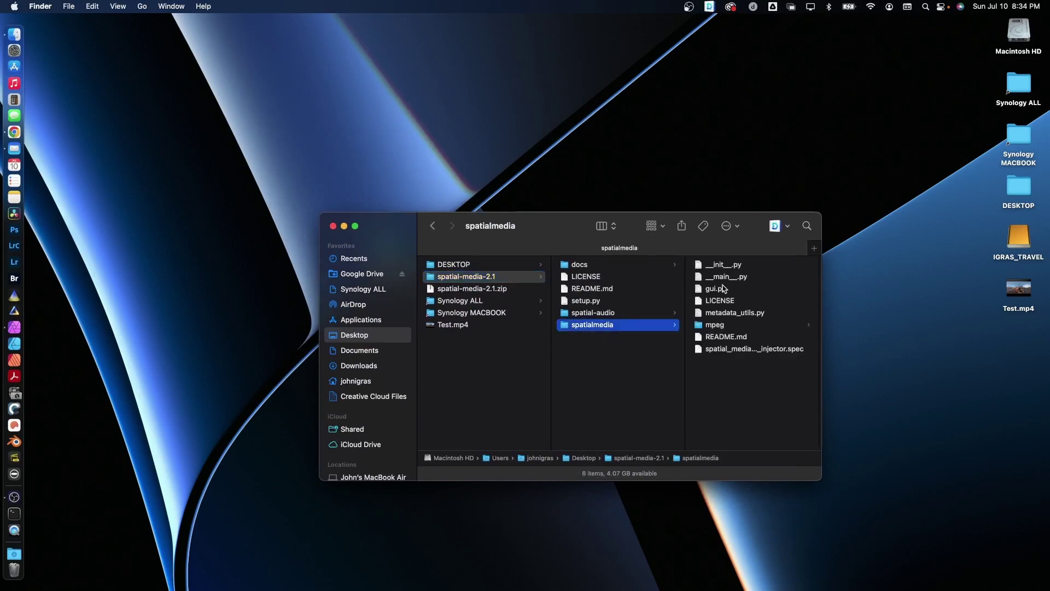
left_click(736, 292)
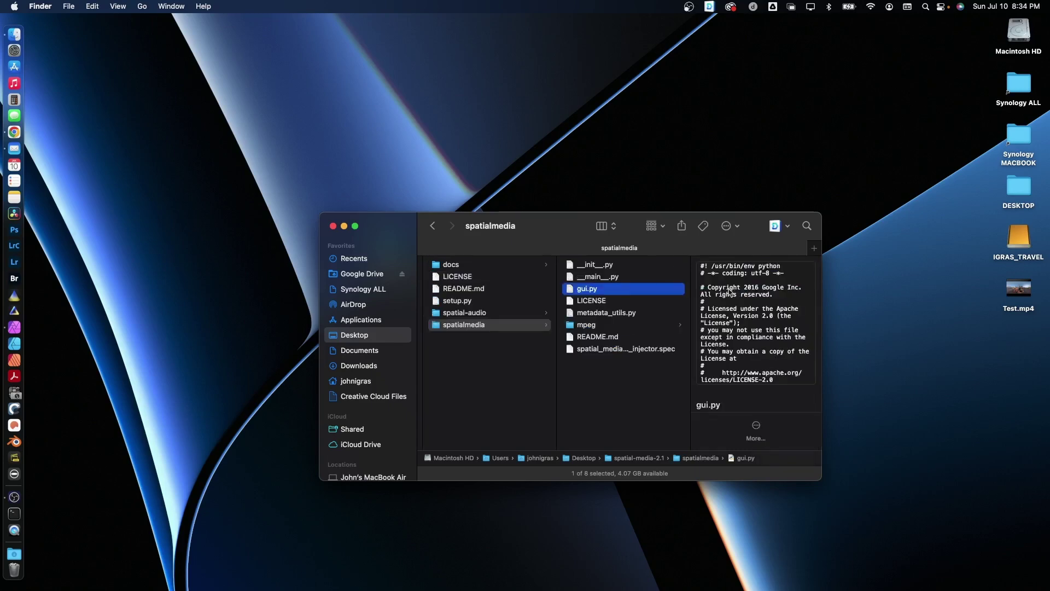
double_click(620, 289)
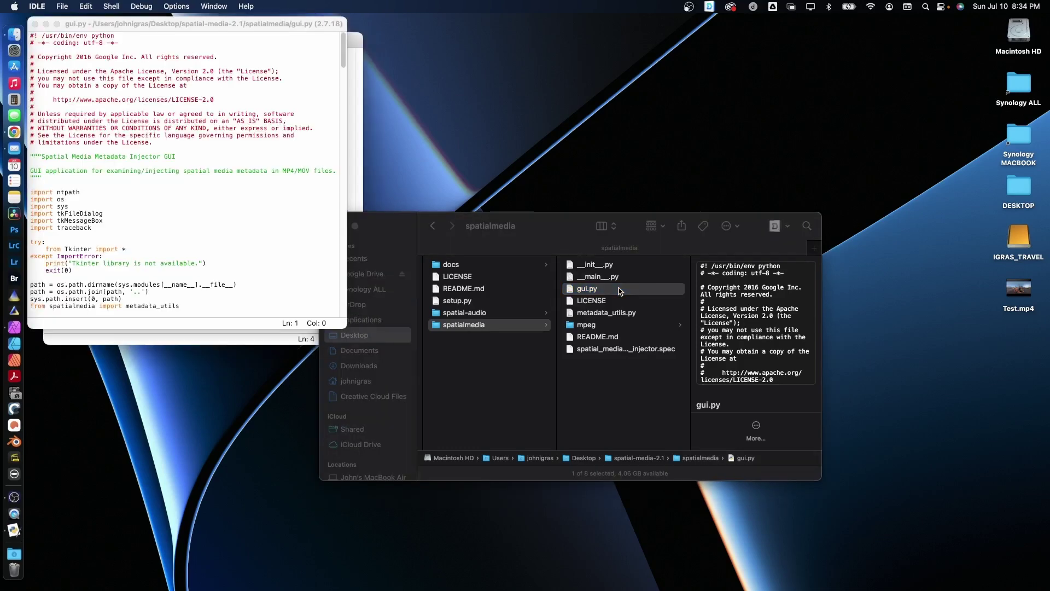
left_click_drag(127, 25, 200, 94)
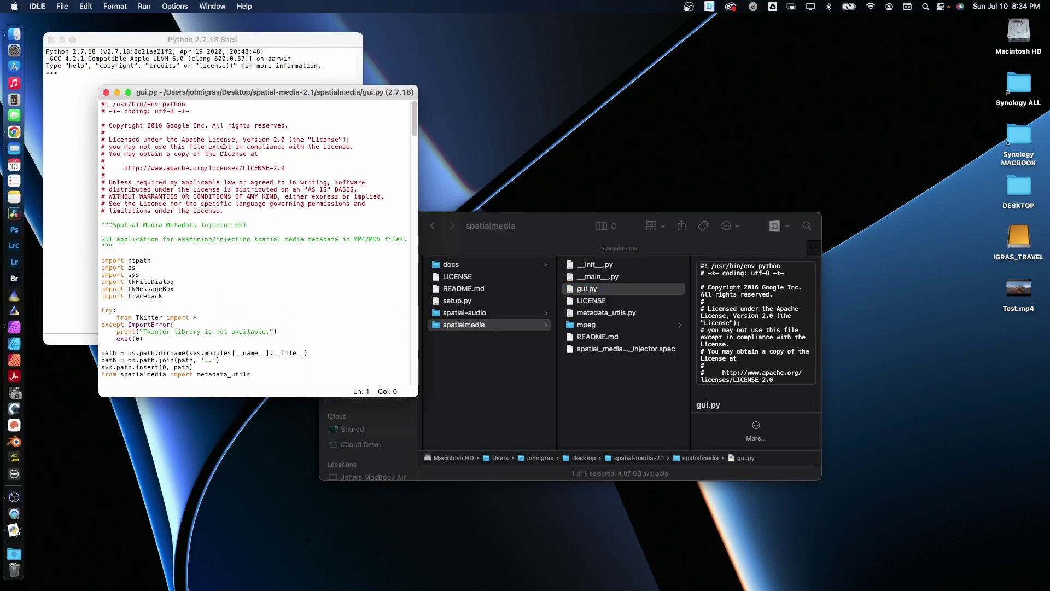
key("super+w")
key("super+w")
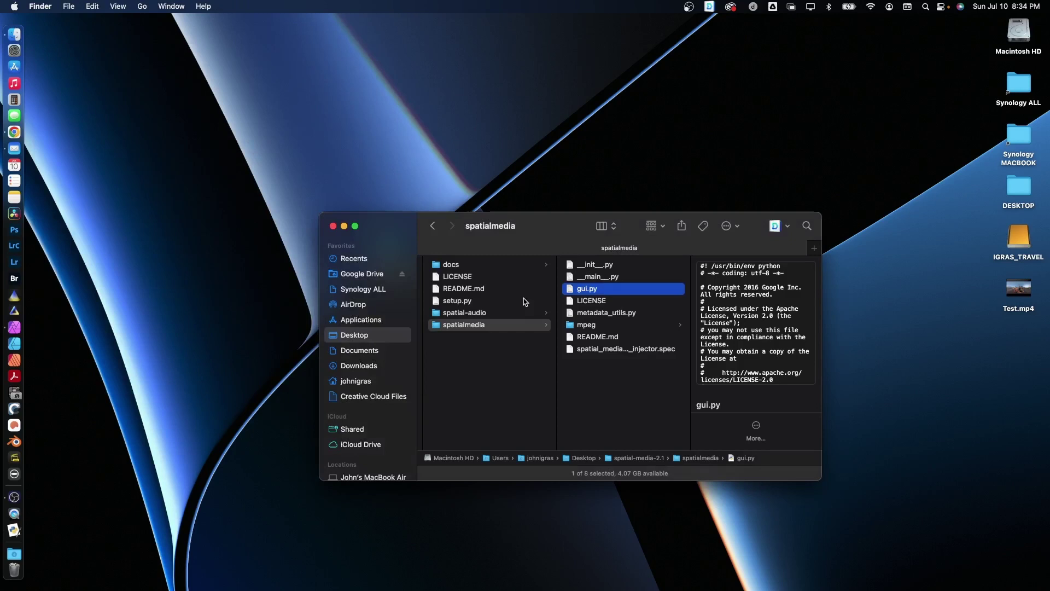
- Launch Terminal through Spotlight search
key("super+space")
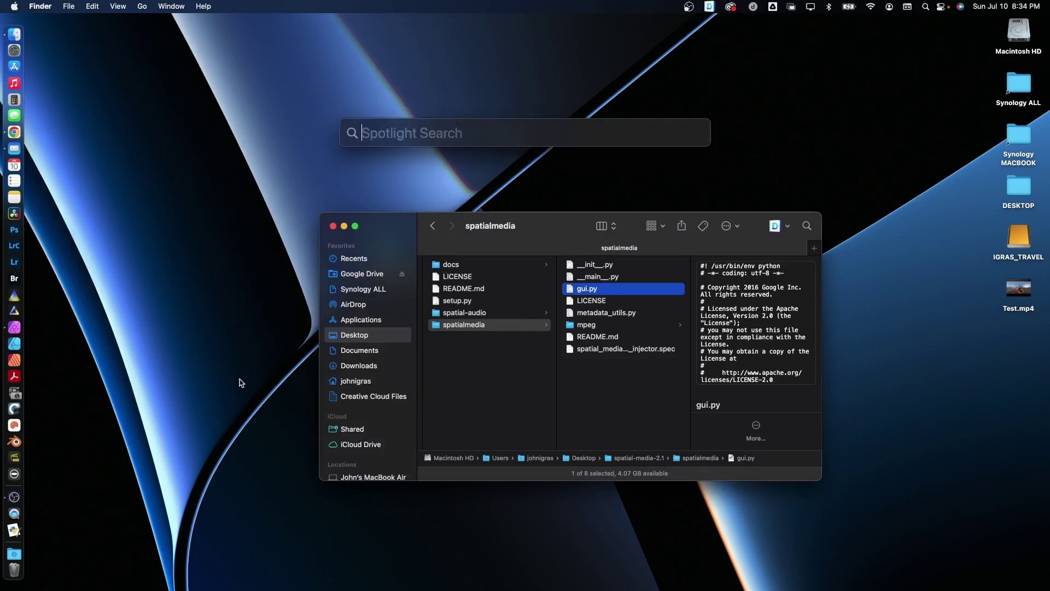
type("termin")
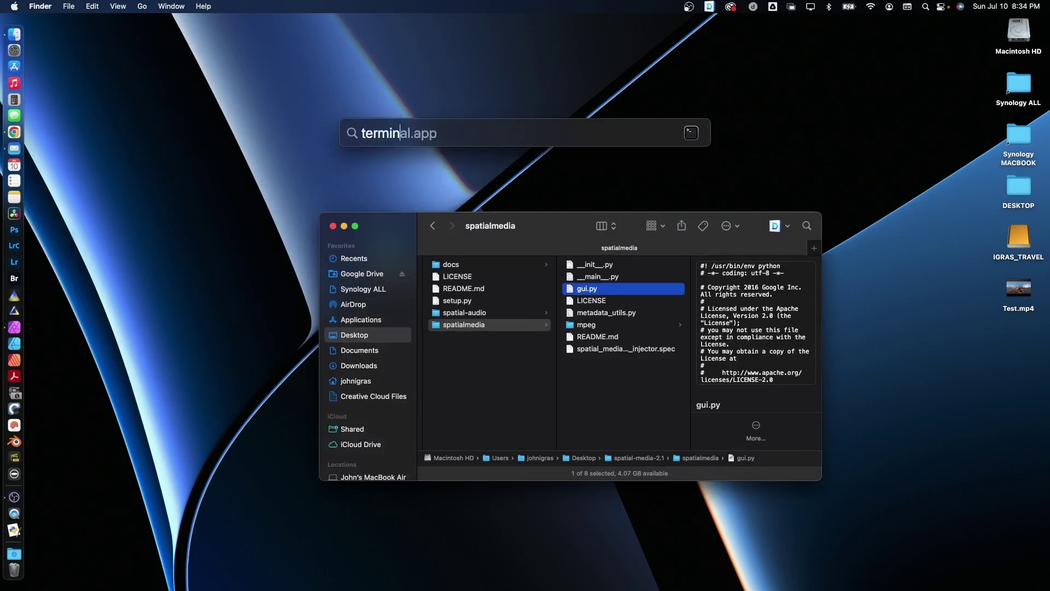
key("Return")
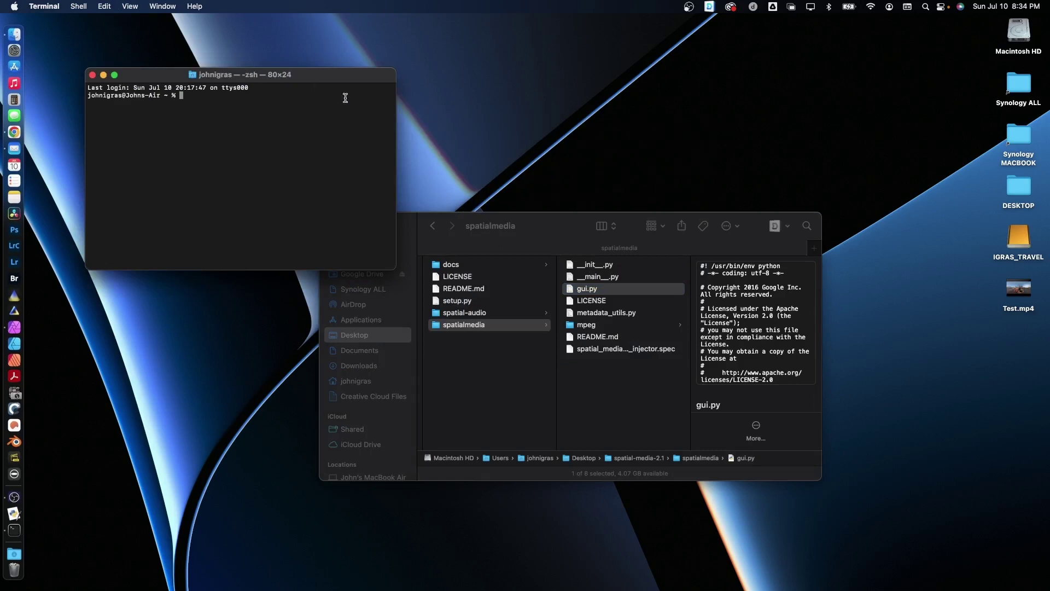
- Drop gui.py's path into Terminal and run it to start the injector
left_click(565, 242)
left_click_drag(596, 288, 175, 103)
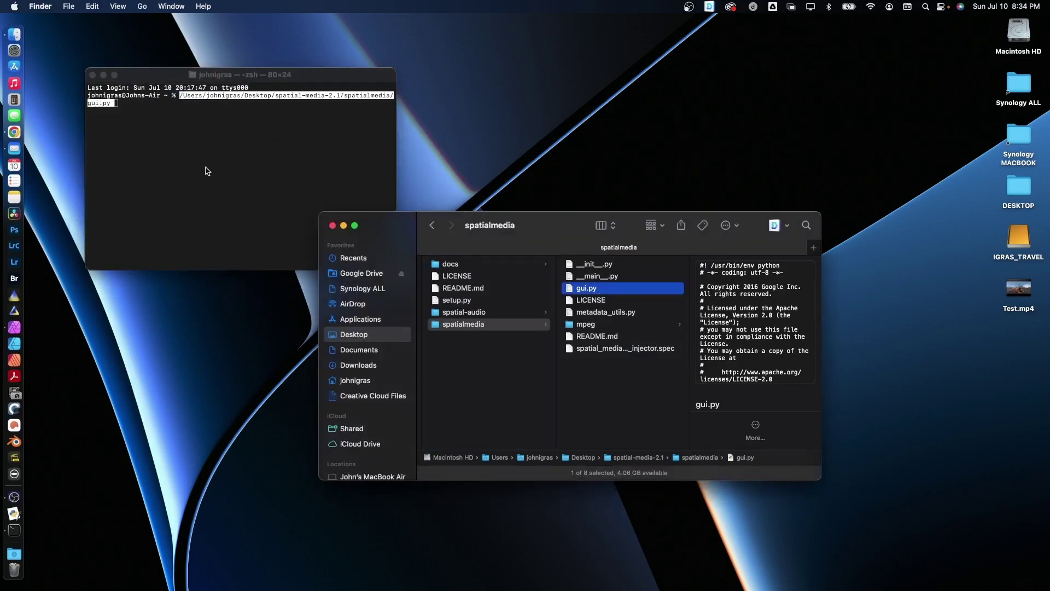
left_click(131, 107)
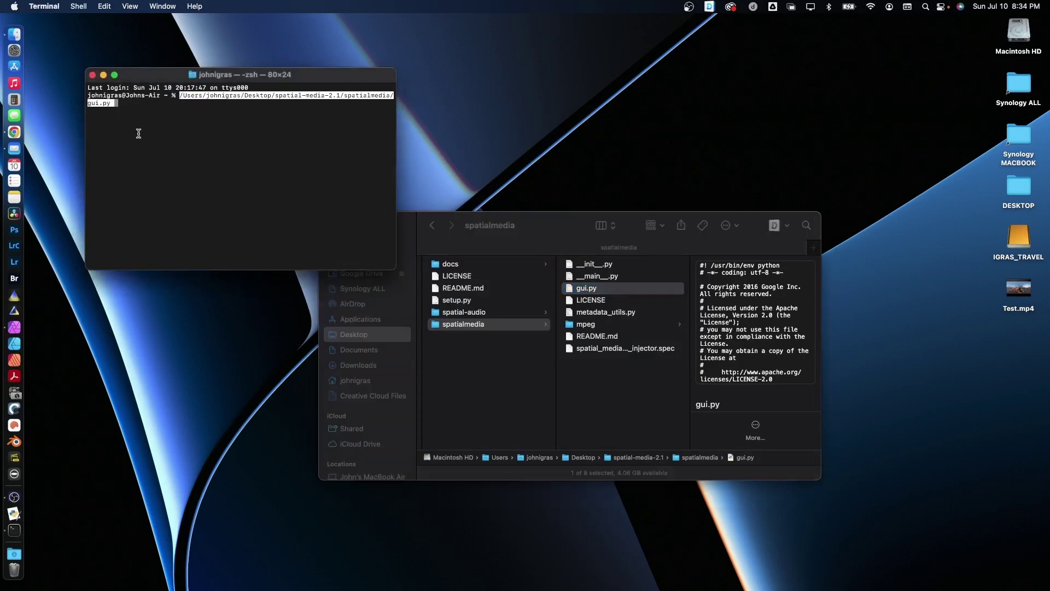
key("Return")
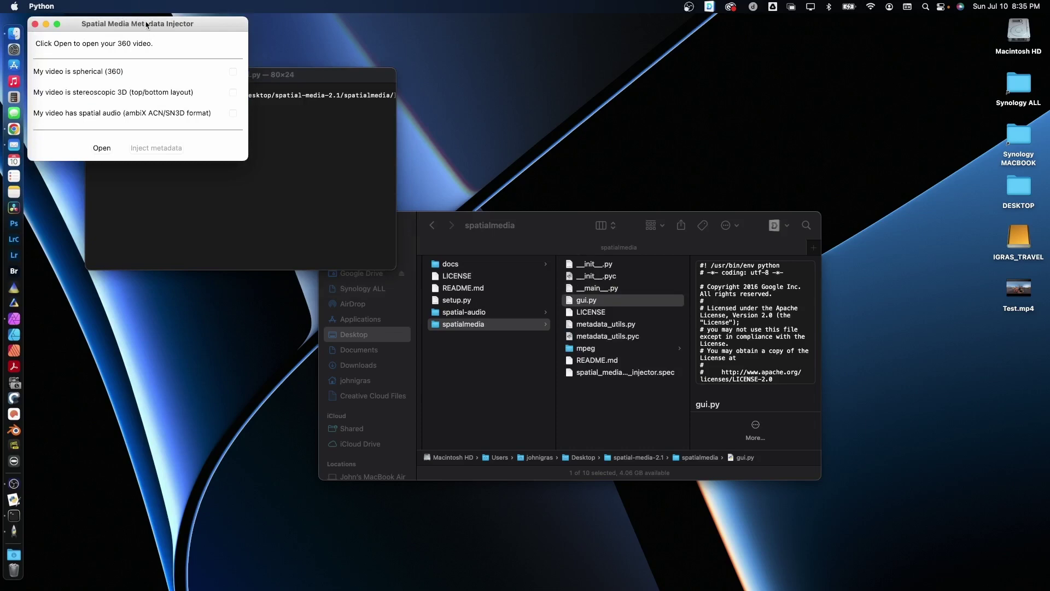
- Load desktop Test.mp4, inject spherical 360 metadata, and save it as Test_injected.mp4
left_click_drag(147, 25, 442, 199)
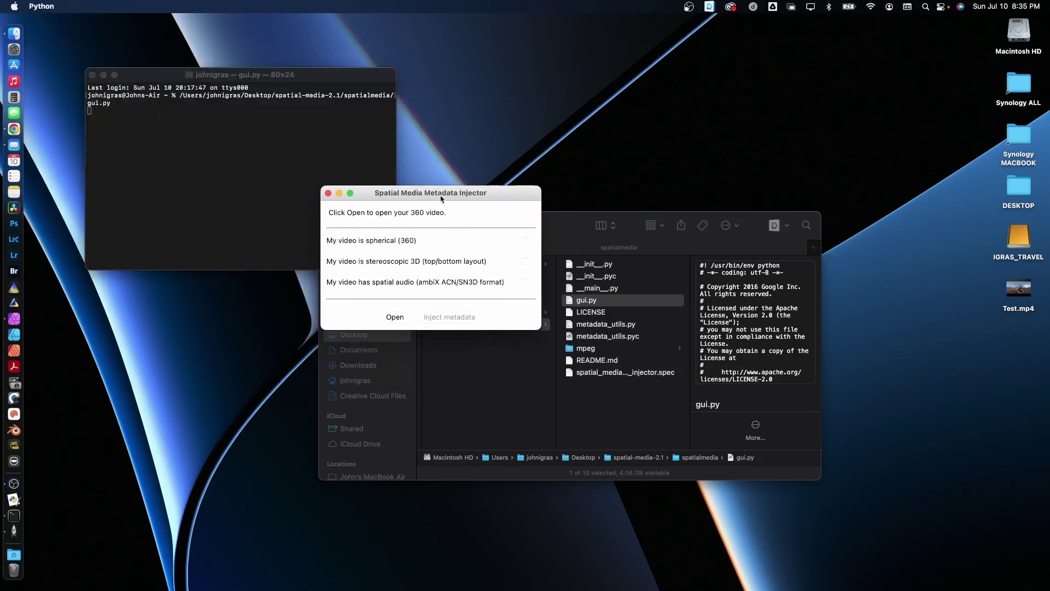
left_click(395, 318)
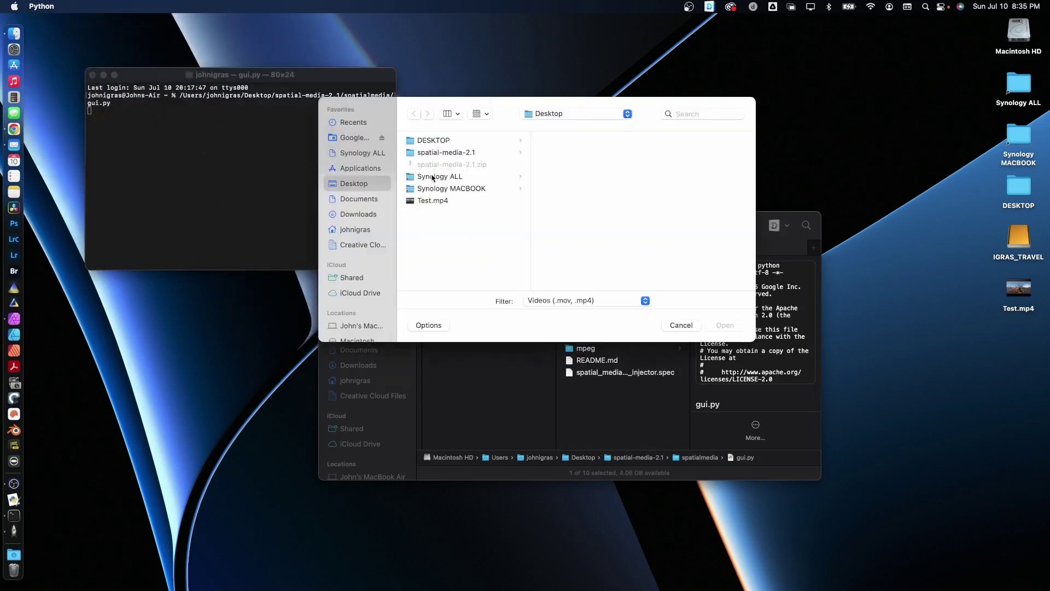
left_click(452, 200)
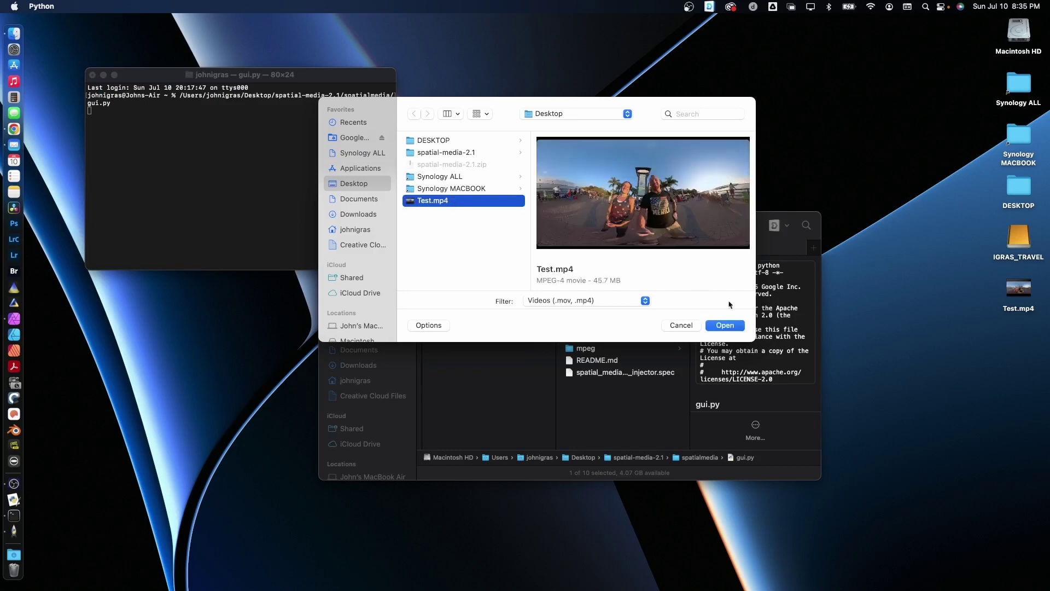
left_click(741, 328)
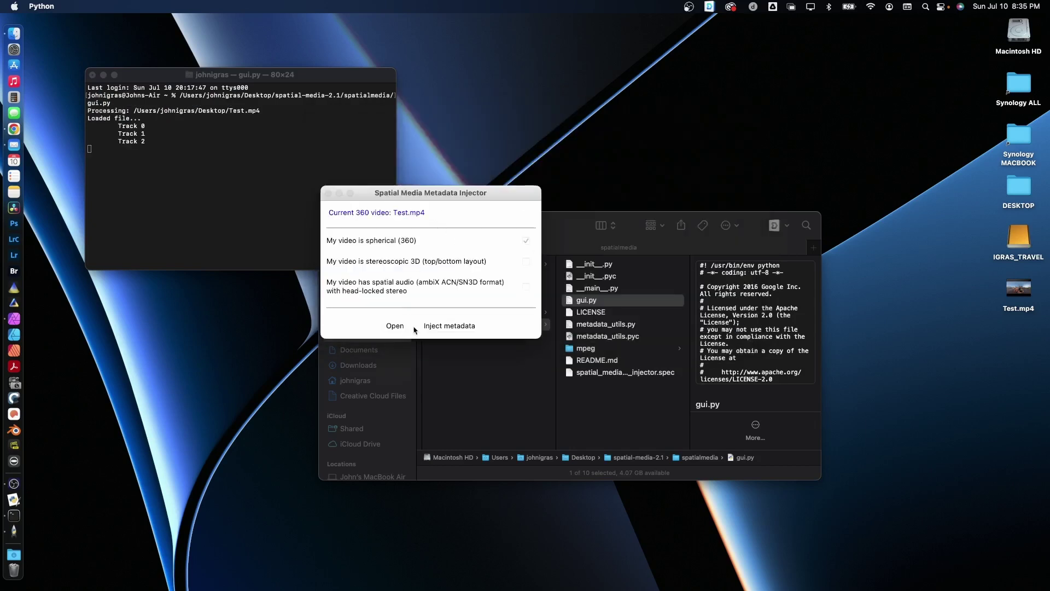
left_click(430, 327)
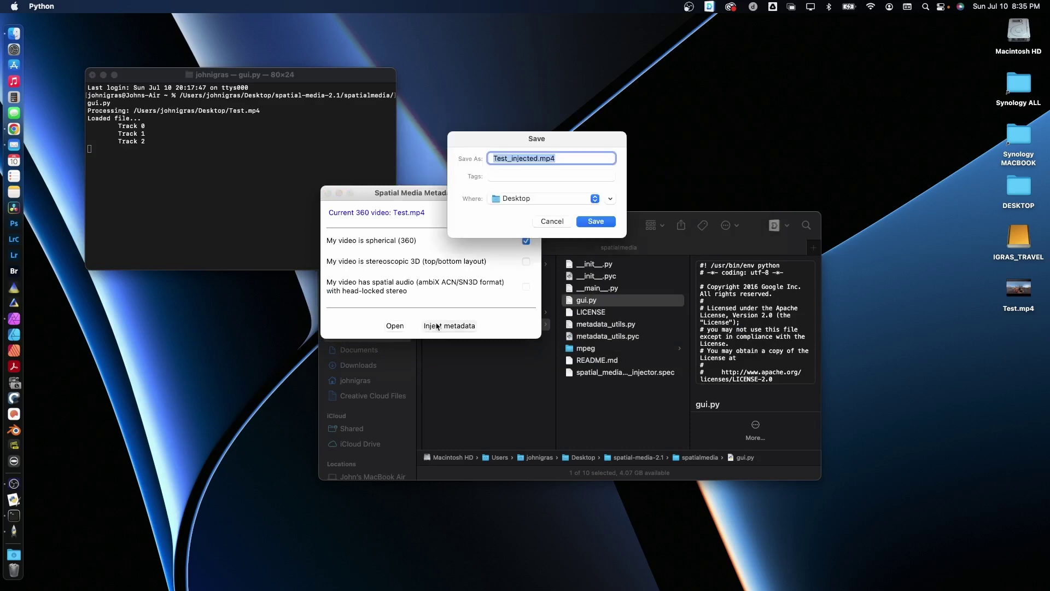
left_click(597, 220)
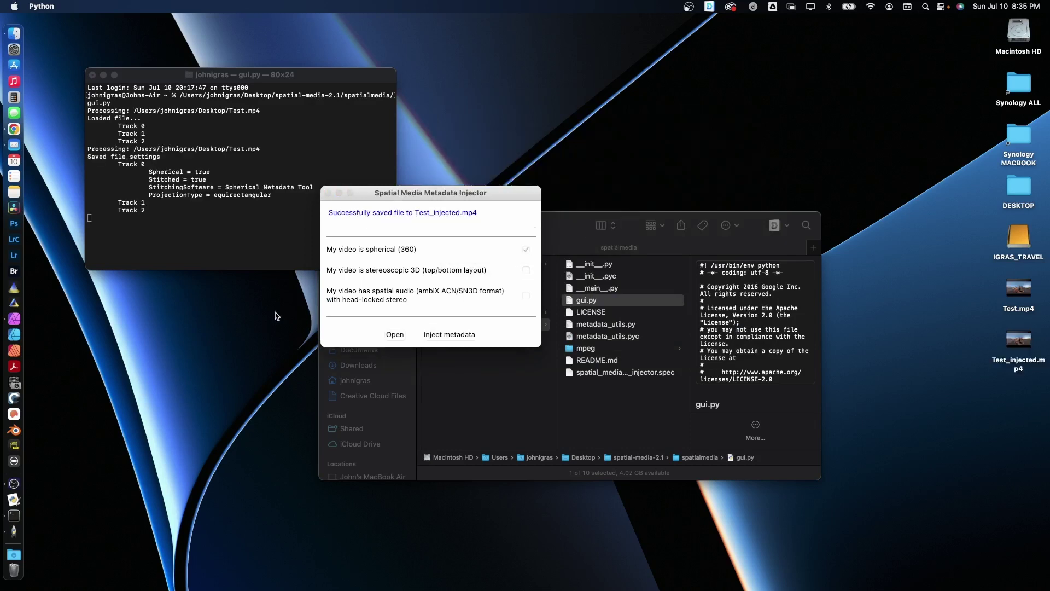